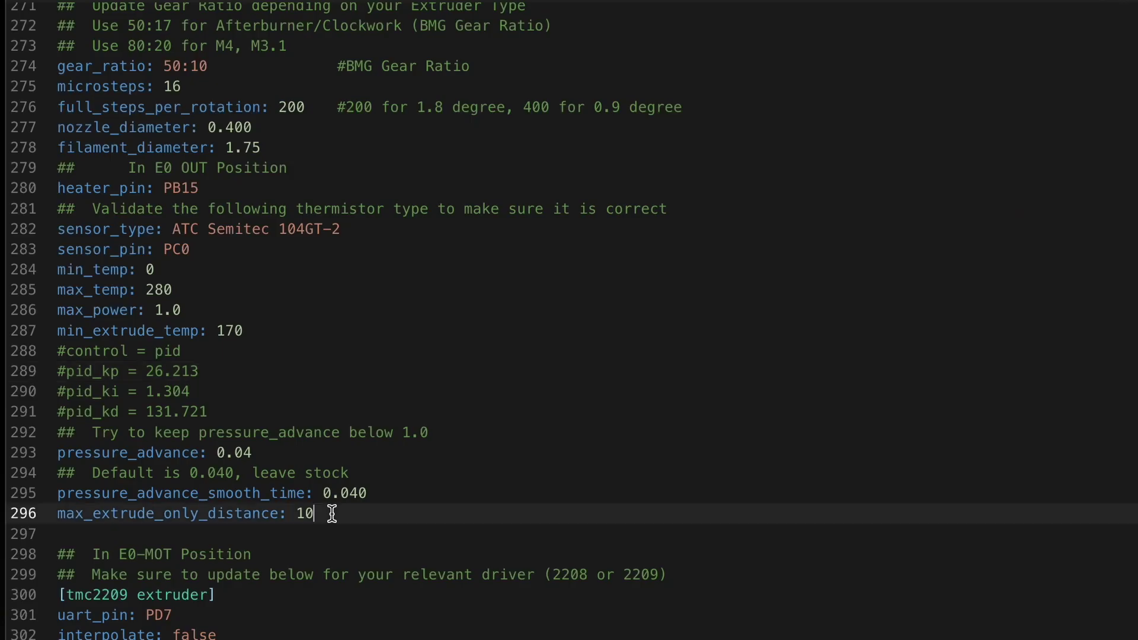
Locate the max_extrude_only_distance line in the extruder configuration and place the text cursor at its end.
{"action": "left_click_drag", "start_coordinate": [320, 513], "coordinate": [57, 513]}
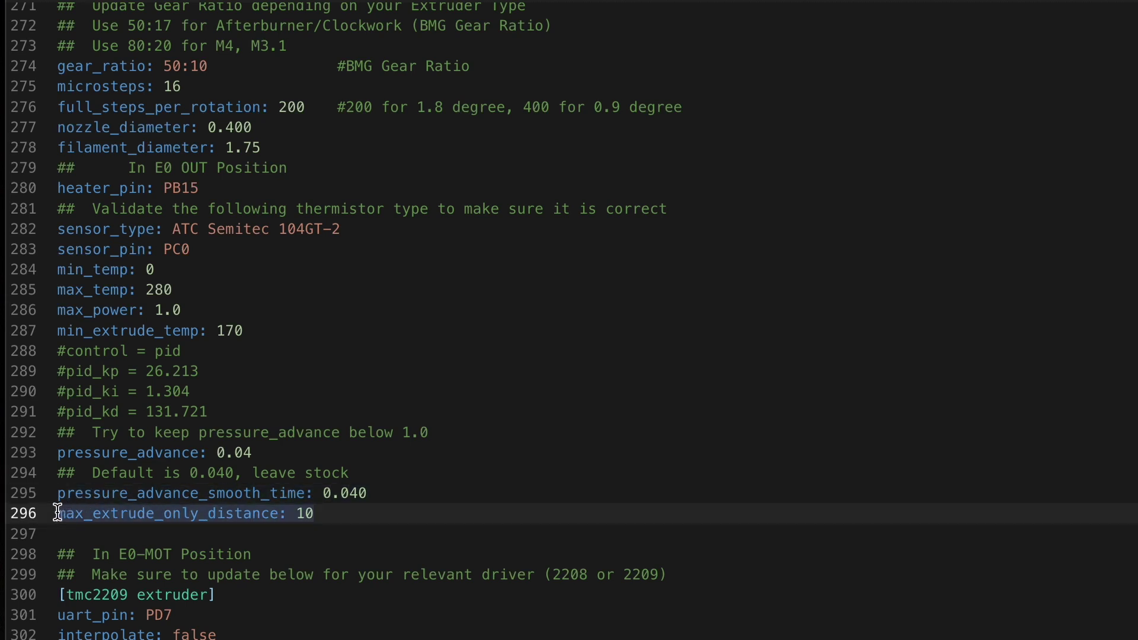
{"action": "left_click", "coordinate": [334, 517]}
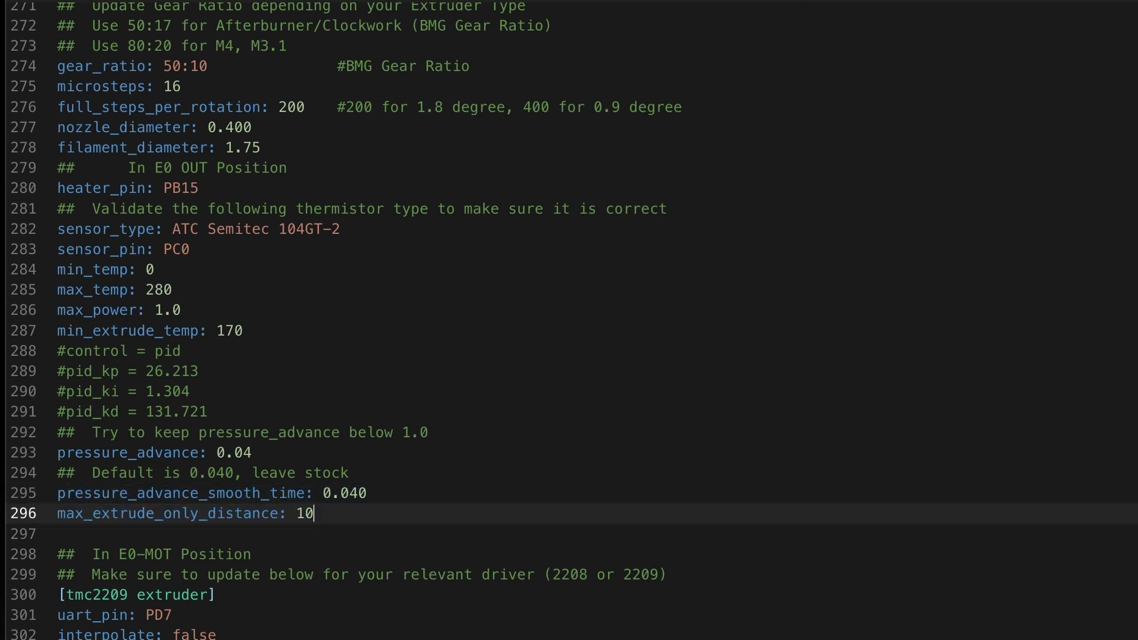
{"action": "left_click", "coordinate": [423, 479]}
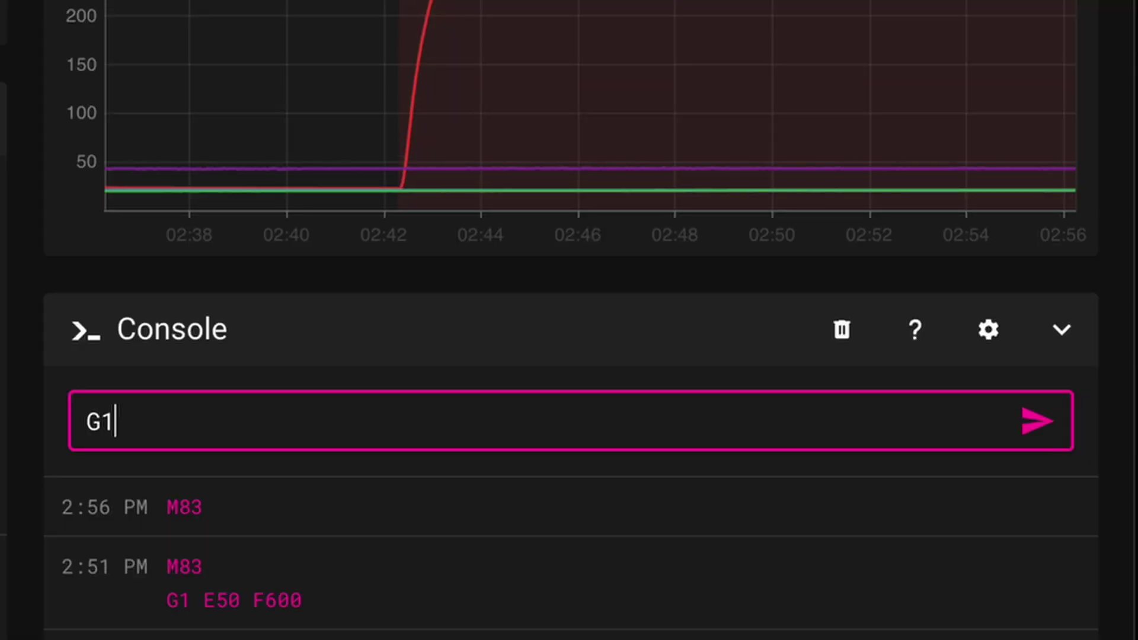
Send G1 E100 F60 from the printer console to extrude filament.
{"action": "type", "text": "E"}
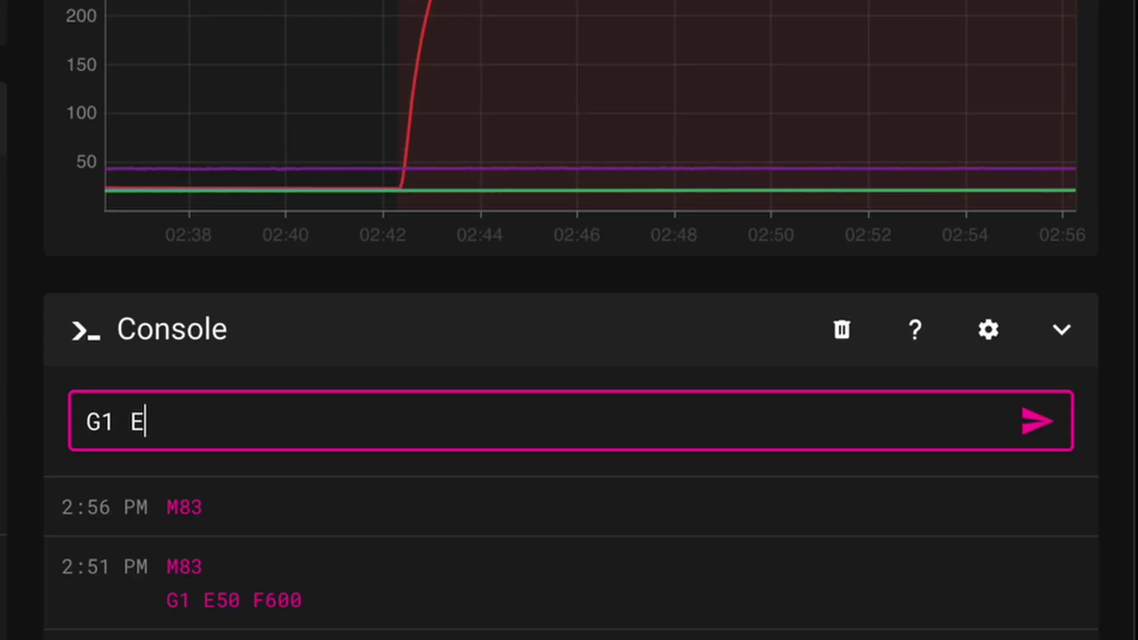
{"action": "type", "text": "100 F"}
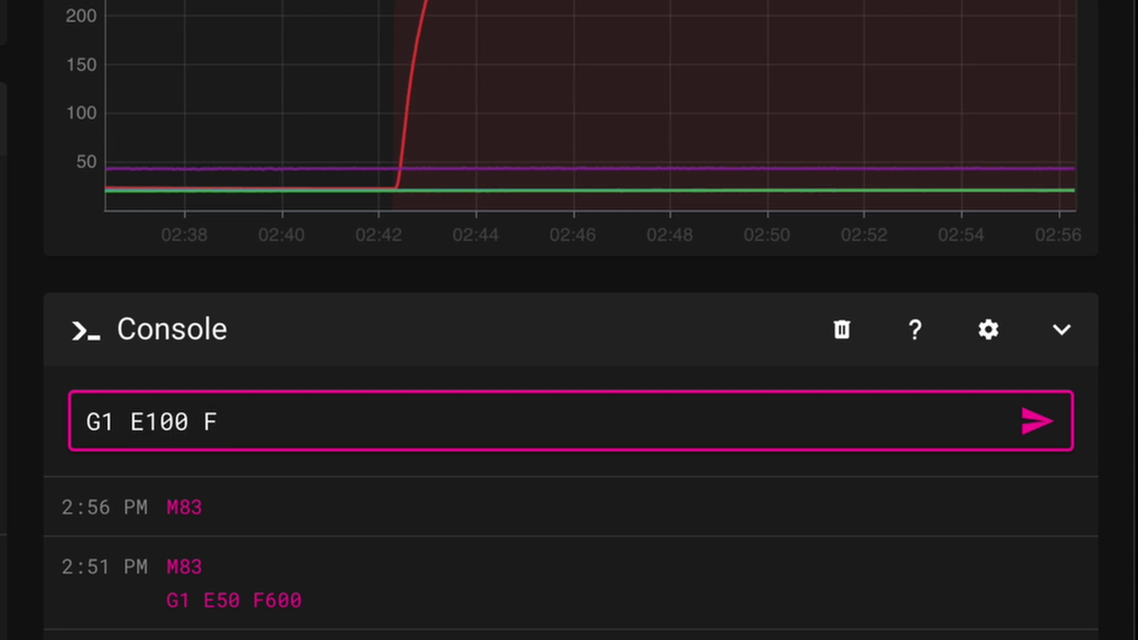
{"action": "type", "text": "60"}
{"action": "key", "text": "Return"}
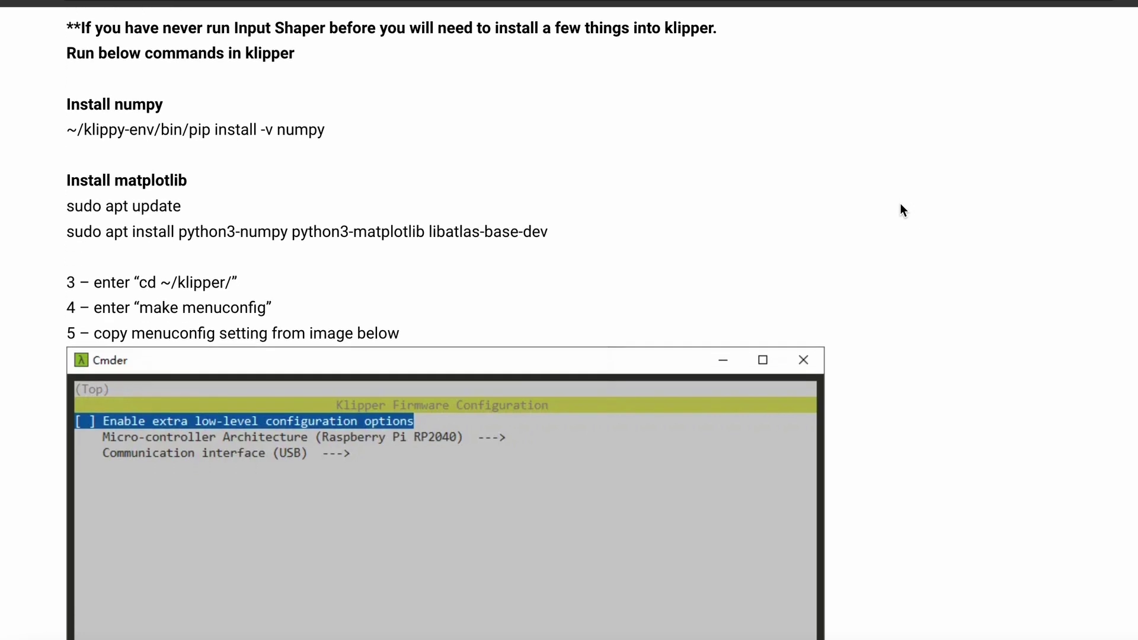
Read the Input Shaper PCB setup instructions, from the menuconfig settings through to the config block for printer.cfg.
{"action": "scroll", "coordinate": [900, 198], "scroll_direction": "down", "scroll_amount": 3}
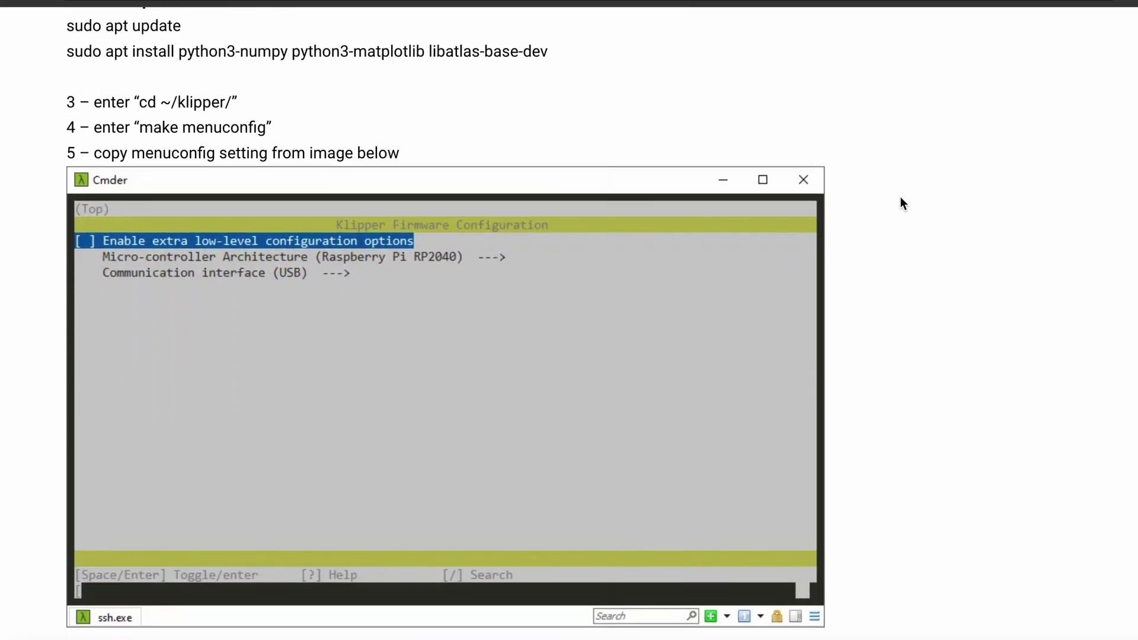
{"action": "scroll", "coordinate": [899, 202], "scroll_direction": "down", "scroll_amount": 2}
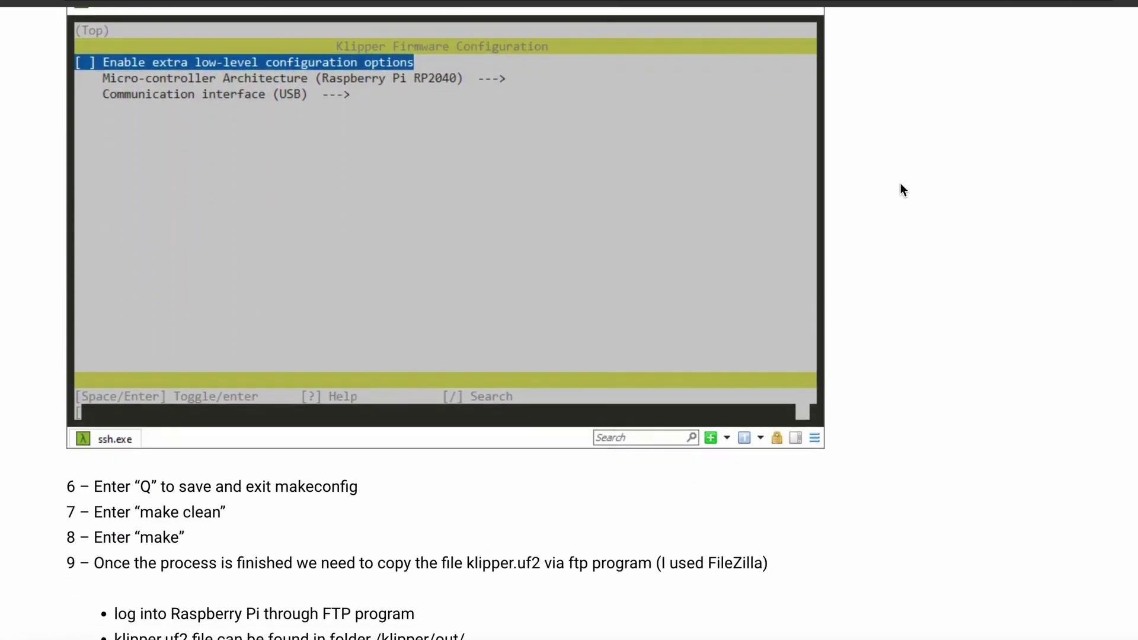
{"action": "scroll", "coordinate": [899, 184], "scroll_direction": "down", "scroll_amount": 3}
{"action": "scroll", "coordinate": [900, 171], "scroll_direction": "down", "scroll_amount": 3}
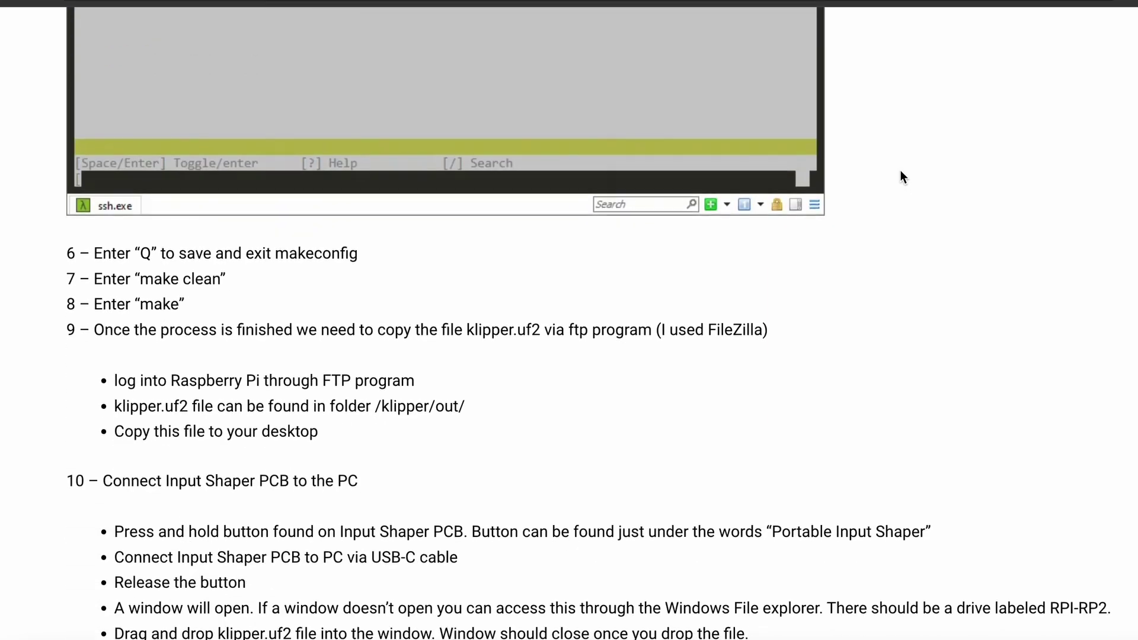
{"action": "scroll", "coordinate": [900, 171], "scroll_direction": "down", "scroll_amount": 3}
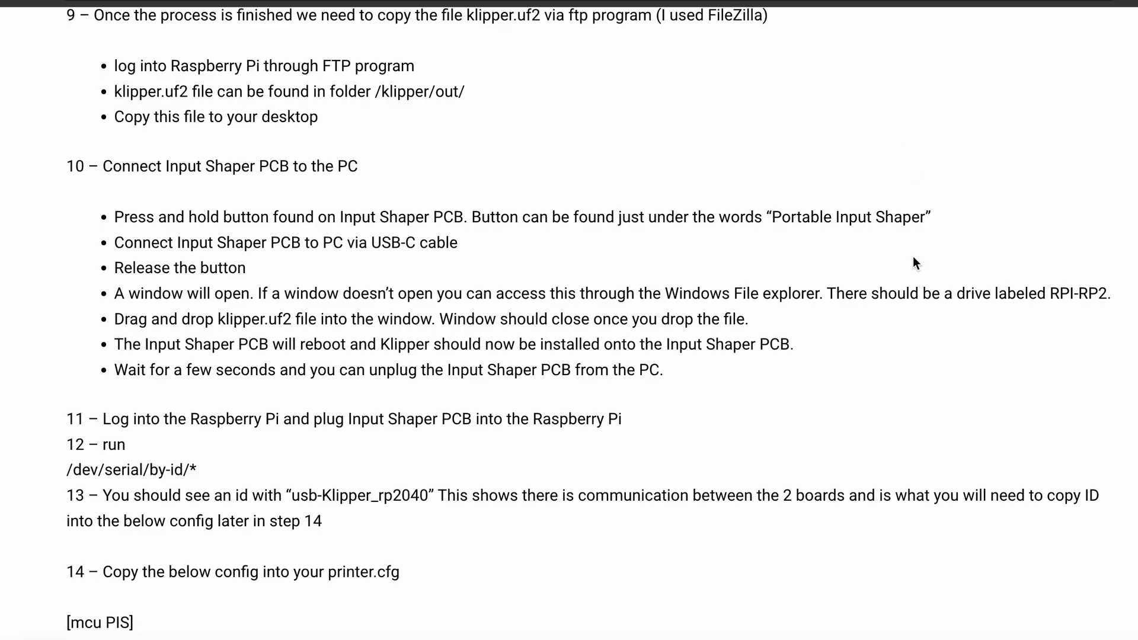
{"action": "scroll", "coordinate": [913, 256], "scroll_direction": "down", "scroll_amount": 3}
{"action": "scroll", "coordinate": [913, 262], "scroll_direction": "down", "scroll_amount": 2}
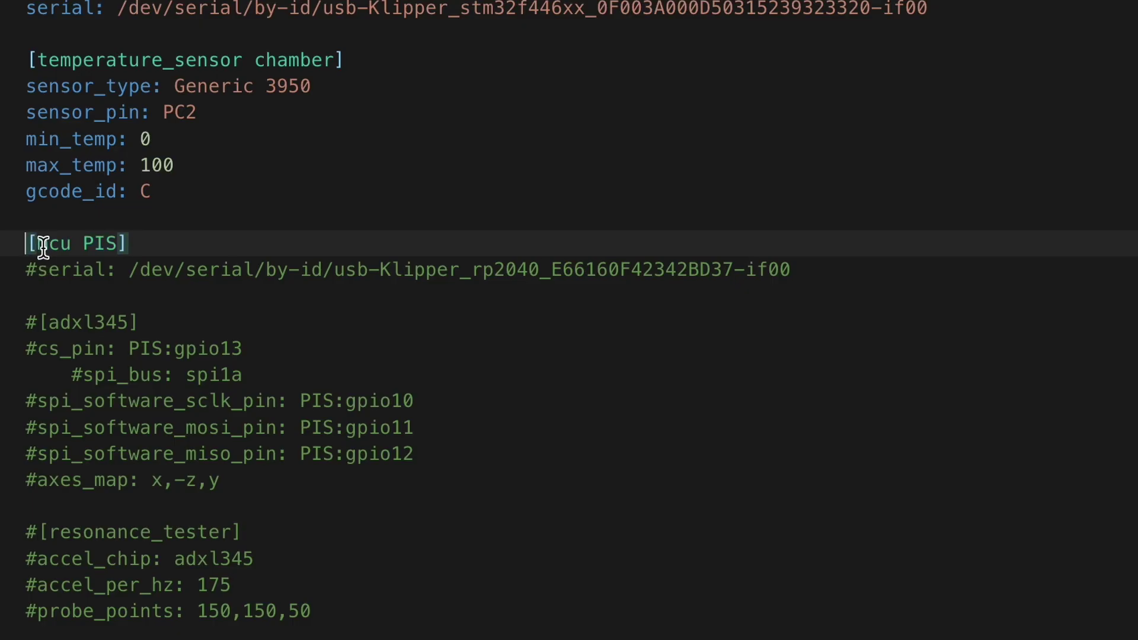
Uncomment the serial line under [mcu PIS] and the [adxl345] section header in the printer configuration.
{"action": "key", "text": "Down"}
{"action": "key", "text": "Delete"}
{"action": "key", "text": "Down"}
{"action": "key", "text": "Down"}
{"action": "key", "text": "Delete"}
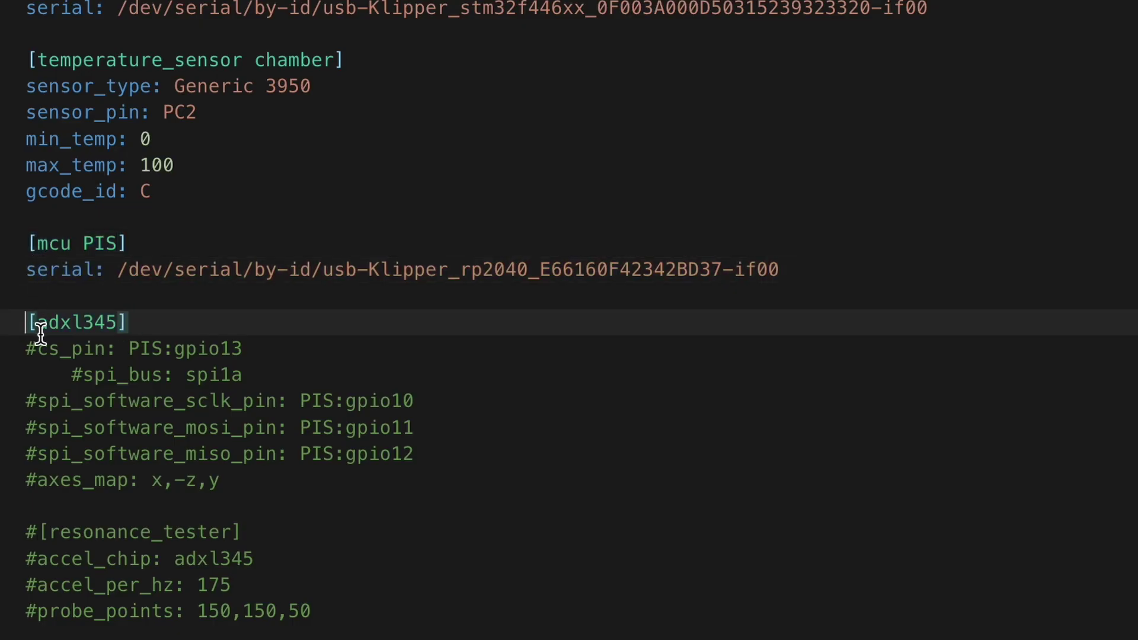
Uncomment the adxl345 cs_pin, spi_software_sclk_pin, spi_software_mosi_pin, spi_software_miso_pin and axes_map lines, skipping the spi_bus line.
{"action": "key", "text": "Down"}
{"action": "key", "text": "Delete"}
{"action": "key", "text": "Down"}
{"action": "key", "text": "Down"}
{"action": "key", "text": "Delete"}
{"action": "key", "text": "Down"}
{"action": "key", "text": "Delete"}
{"action": "key", "text": "Down"}
{"action": "key", "text": "Delete"}
{"action": "key", "text": "Down"}
{"action": "key", "text": "Delete"}
{"action": "key", "text": "Down"}
{"action": "key", "text": "Down"}
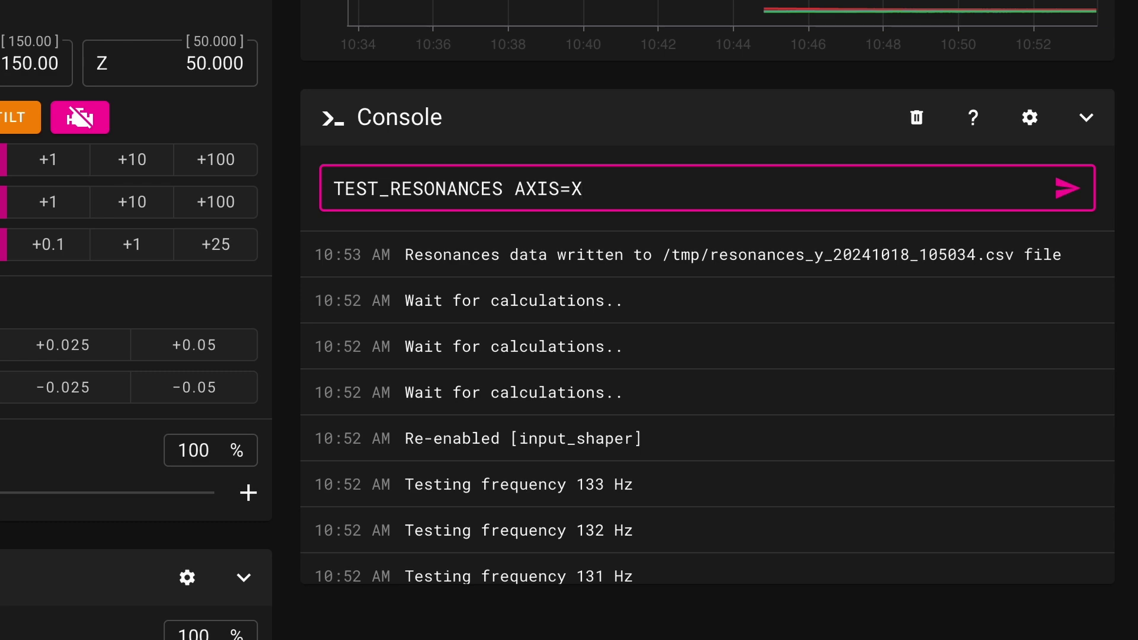
Run TEST_RESONANCES AXIS=X in the printer console.
{"action": "key", "text": "Return"}
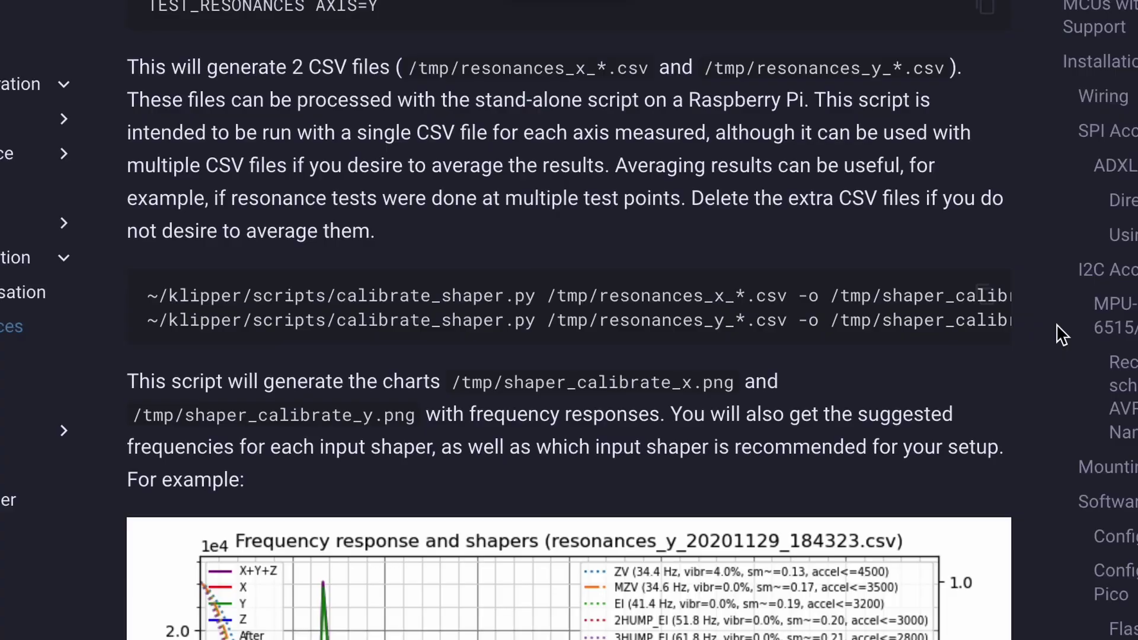
In the Klipper documentation, select the calibrate_shaper.py commands that process the X and Y resonance CSV files.
{"action": "scroll", "coordinate": [1056, 324], "scroll_direction": "down", "scroll_amount": 1}
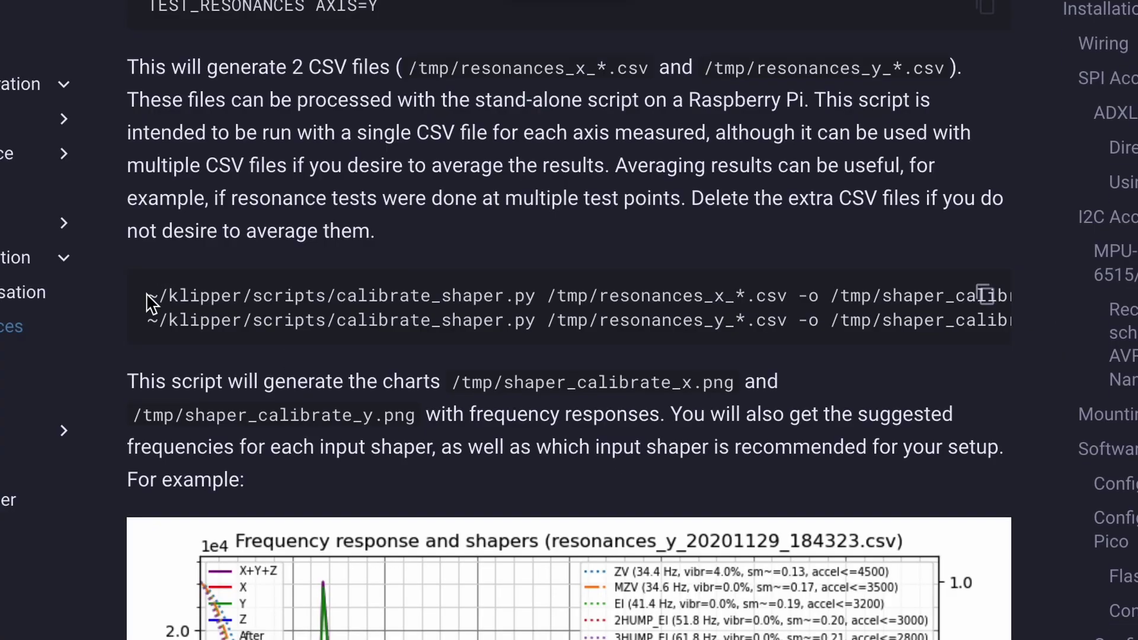
{"action": "left_click_drag", "start_coordinate": [147, 295], "coordinate": [1034, 335]}
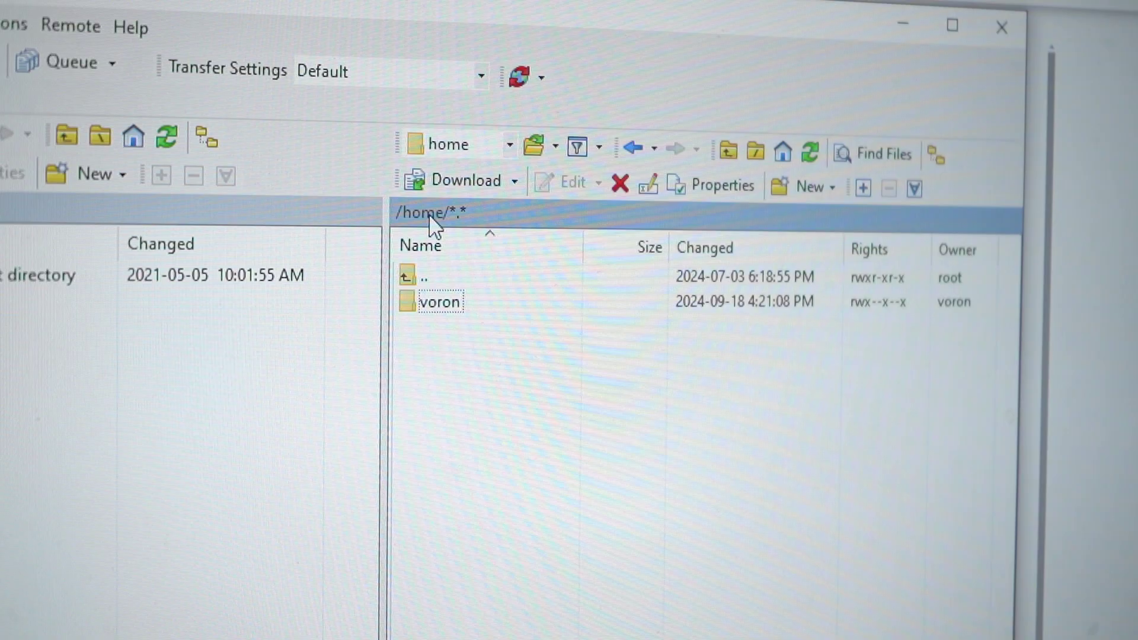
In the file transfer program, go up from the remote /home folder to the root directory.
{"action": "double_click", "coordinate": [452, 277]}
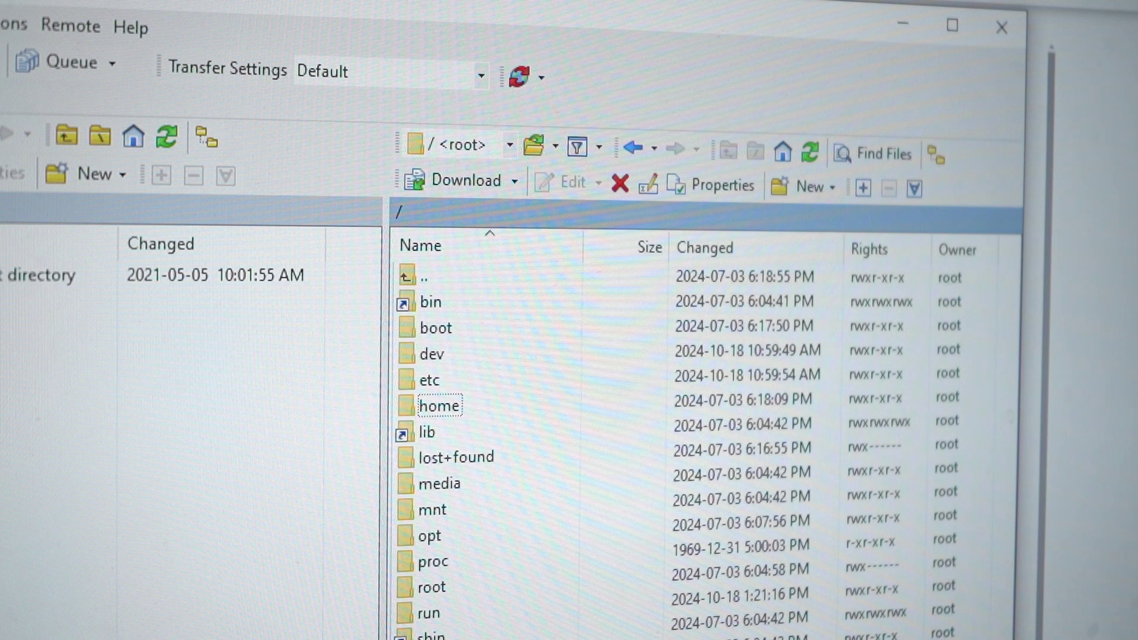
{"action": "key", "text": "Return"}
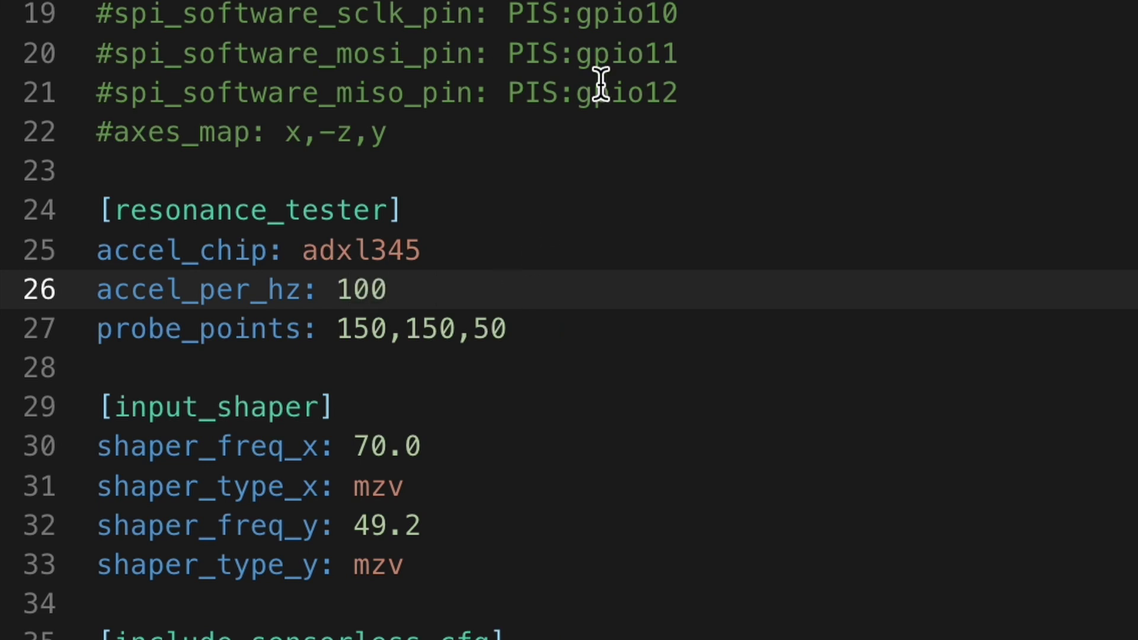
{"action": "left_click", "coordinate": [715, 18]}
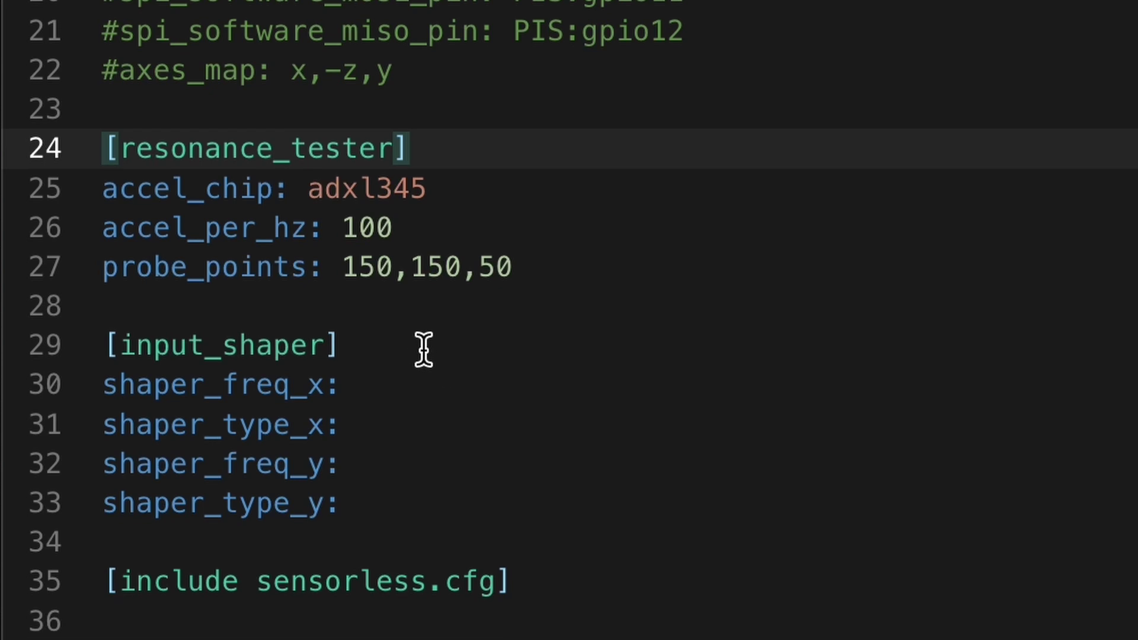
Fill in the [input_shaper] section with shaper_freq_x 70.0, shaper_type_x mzv, shaper_freq_y 49.2 and shaper_type_y mzv.
{"action": "left_click", "coordinate": [437, 369]}
{"action": "type", "text": "70.0"}
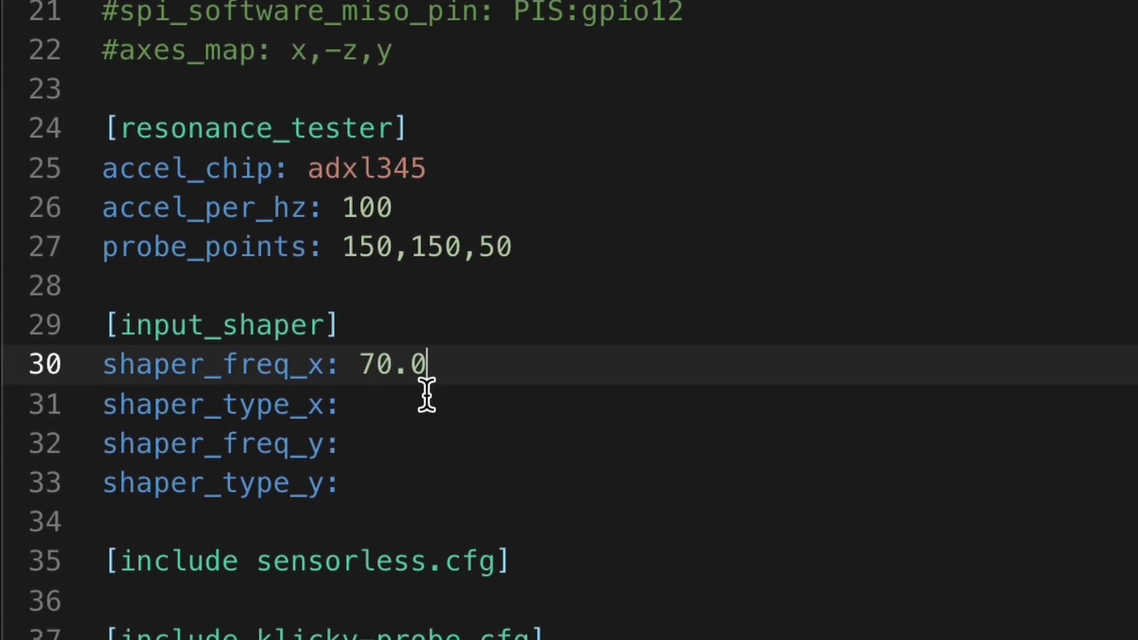
{"action": "left_click", "coordinate": [424, 396]}
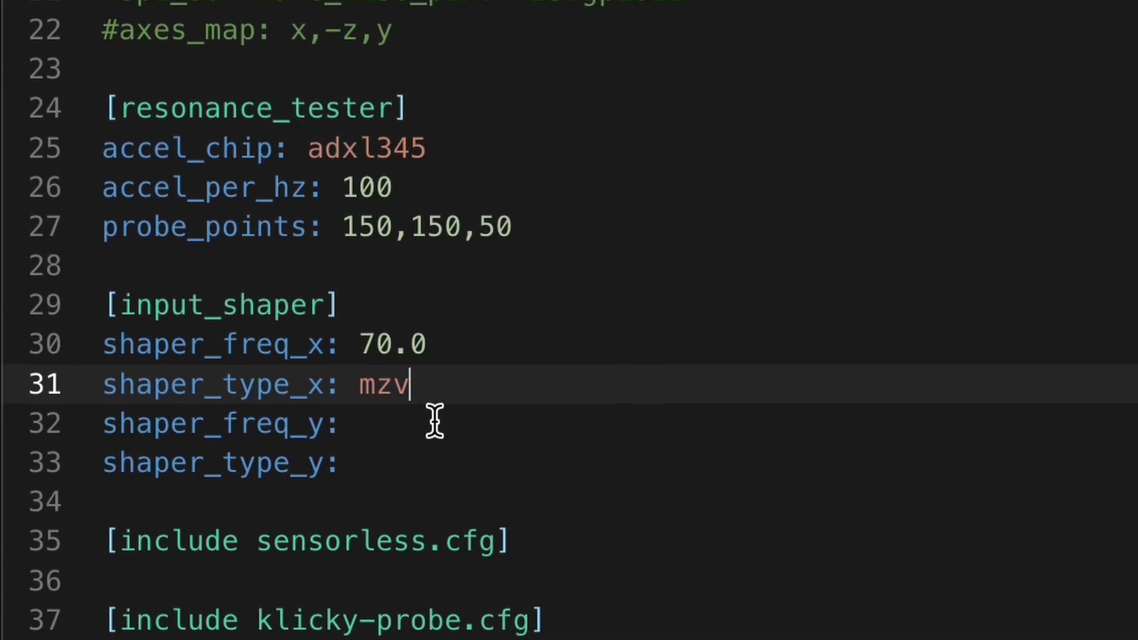
{"action": "left_click", "coordinate": [434, 422]}
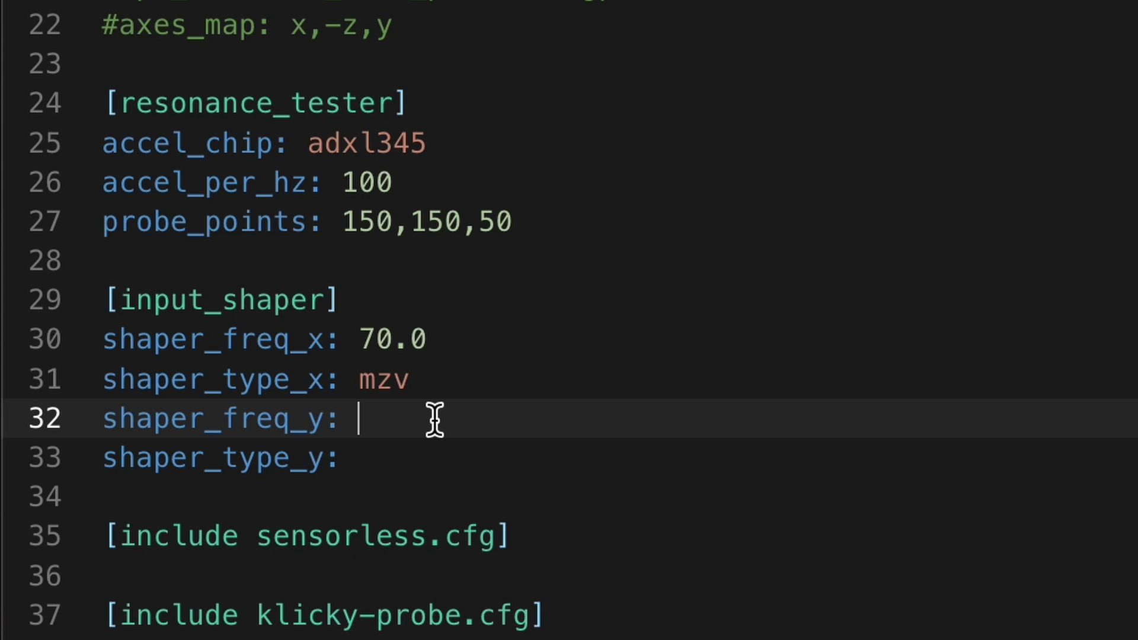
{"action": "left_click", "coordinate": [408, 446]}
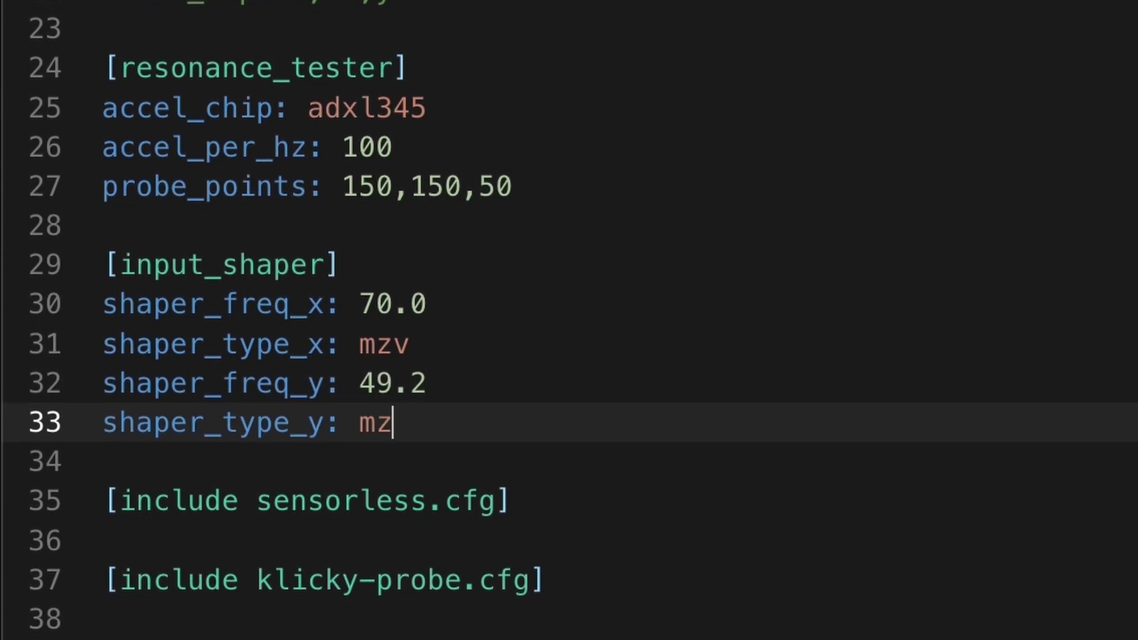
{"action": "left_click", "coordinate": [567, 140]}
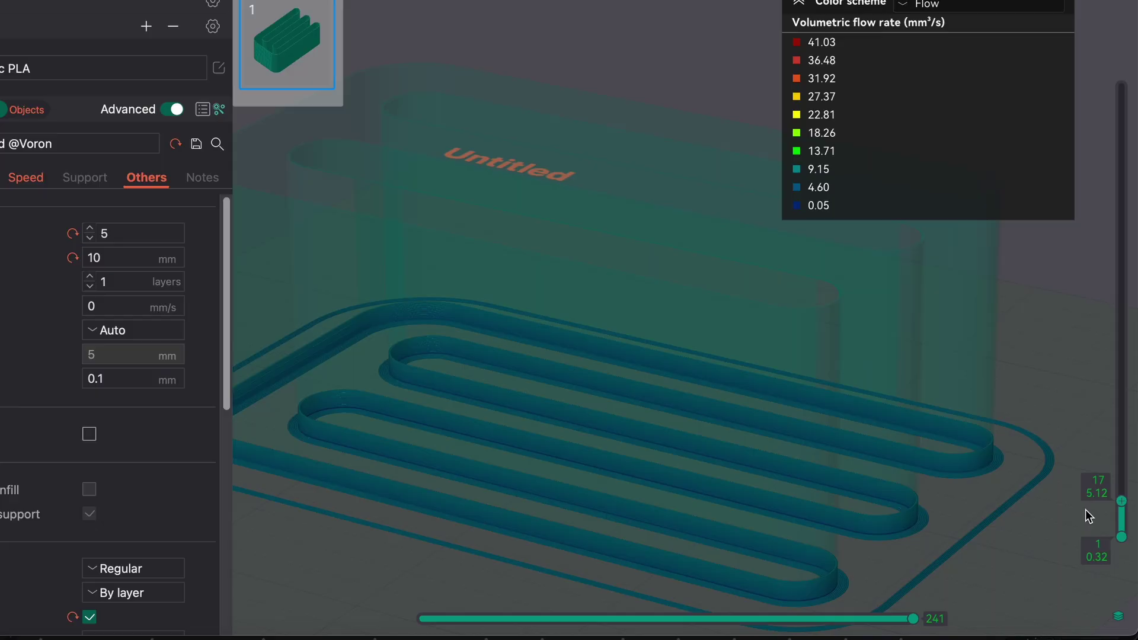
In the slicer, preview the flow test model's upper layers and review the filament's temperature and volumetric speed settings.
{"action": "left_click_drag", "start_coordinate": [1086, 510], "coordinate": [1107, 176]}
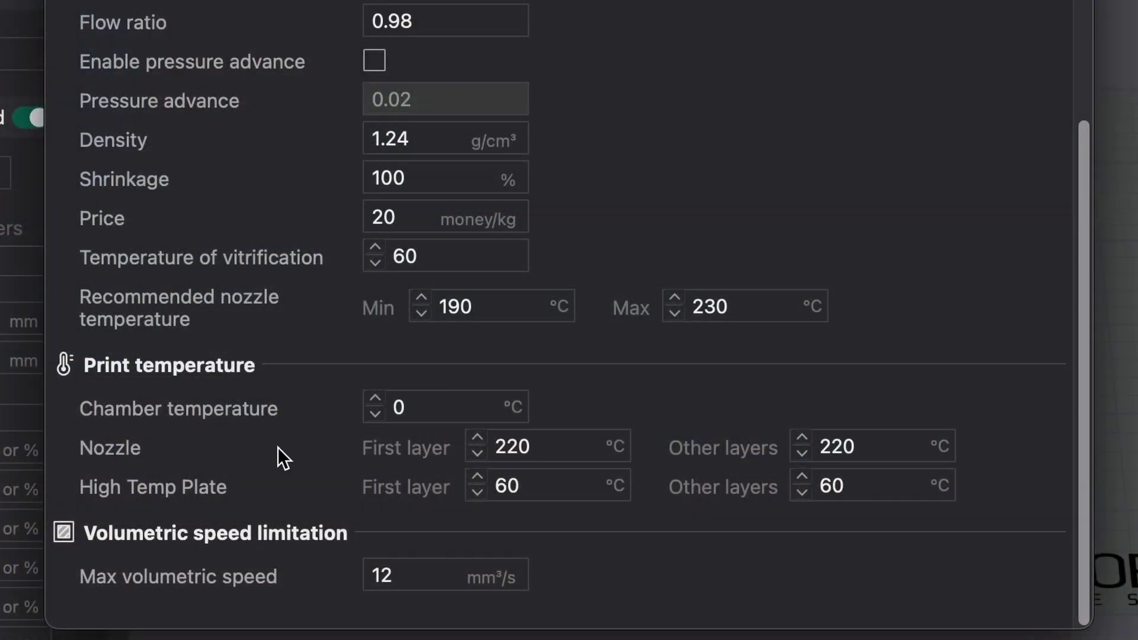
{"action": "scroll", "coordinate": [277, 446], "scroll_direction": "up", "scroll_amount": 5}
{"action": "scroll", "coordinate": [799, 169], "scroll_direction": "down", "scroll_amount": 5}
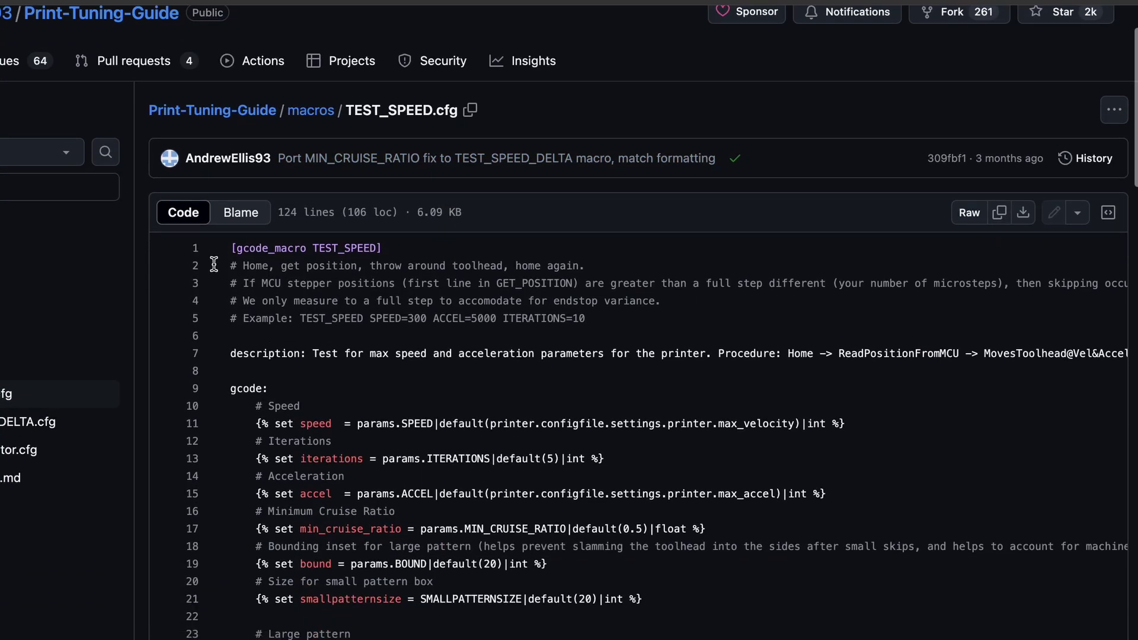
Copy the TEST_SPEED macro from TEST_SPEED.cfg on GitHub and paste it into printer.cfg below the CANCEL_PRINT macro.
{"action": "left_click_drag", "start_coordinate": [380, 370], "coordinate": [379, 616]}
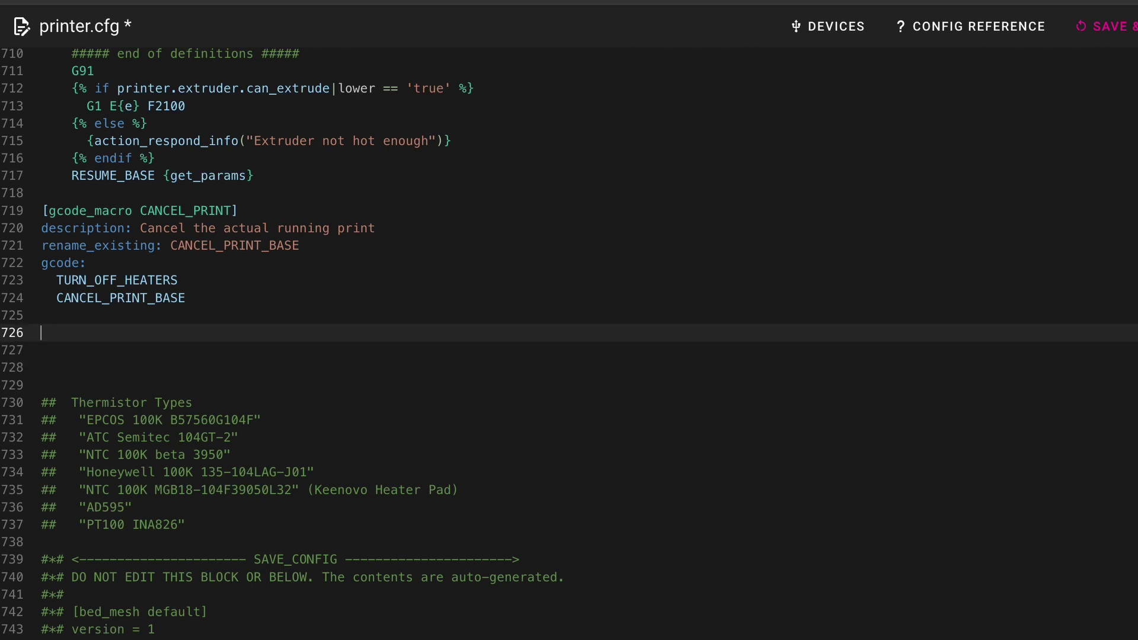
{"action": "key", "text": "ctrl+v"}
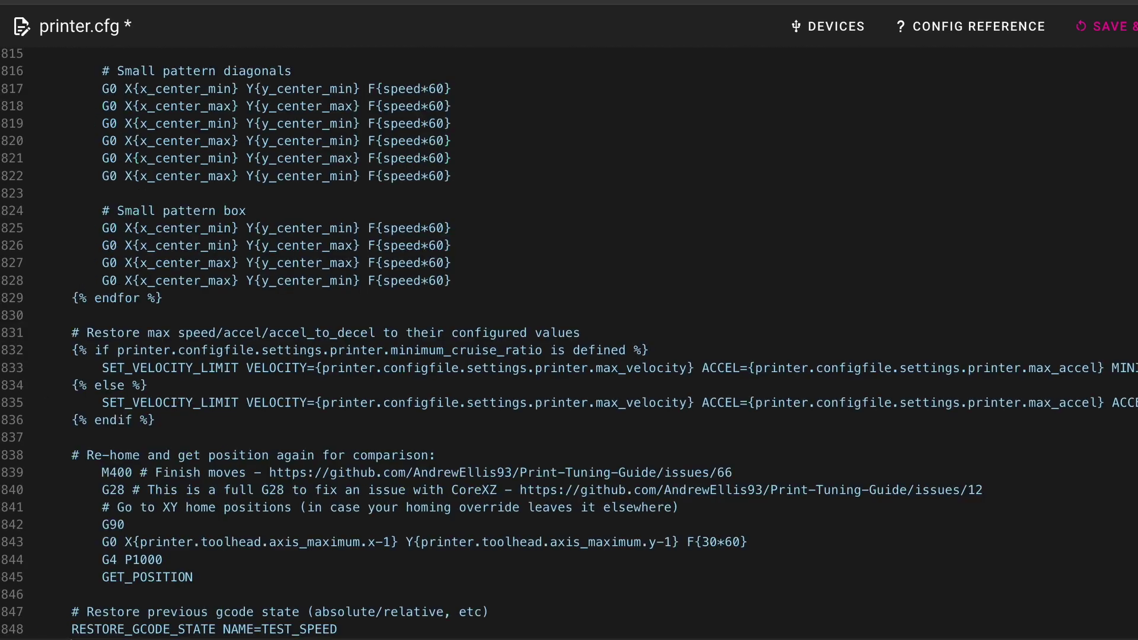